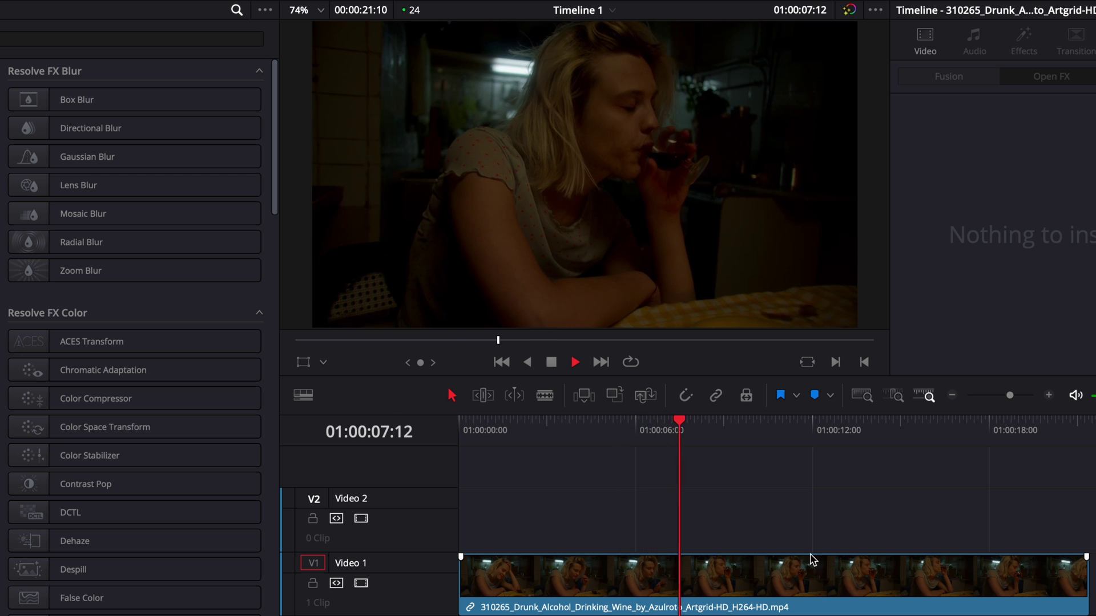
Step: Stop playback and scrub back and forth through the drinking-woman clip to preview it
{"action": "key", "text": "space"}
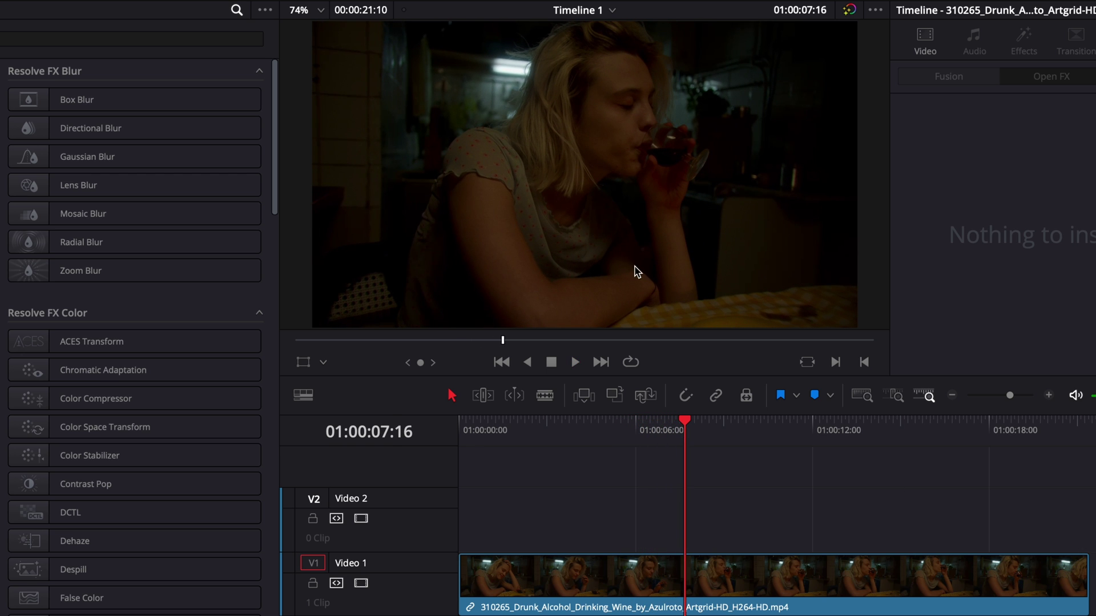
{"action": "left_click_drag", "start_coordinate": [680, 441], "coordinate": [761, 445]}
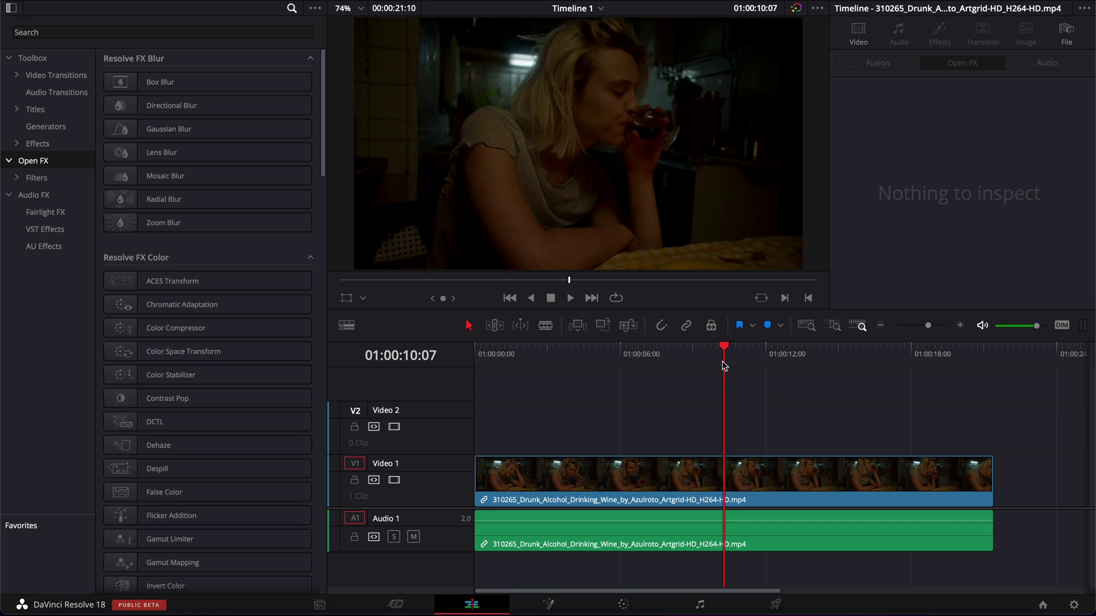
{"action": "left_click_drag", "start_coordinate": [724, 365], "coordinate": [783, 365]}
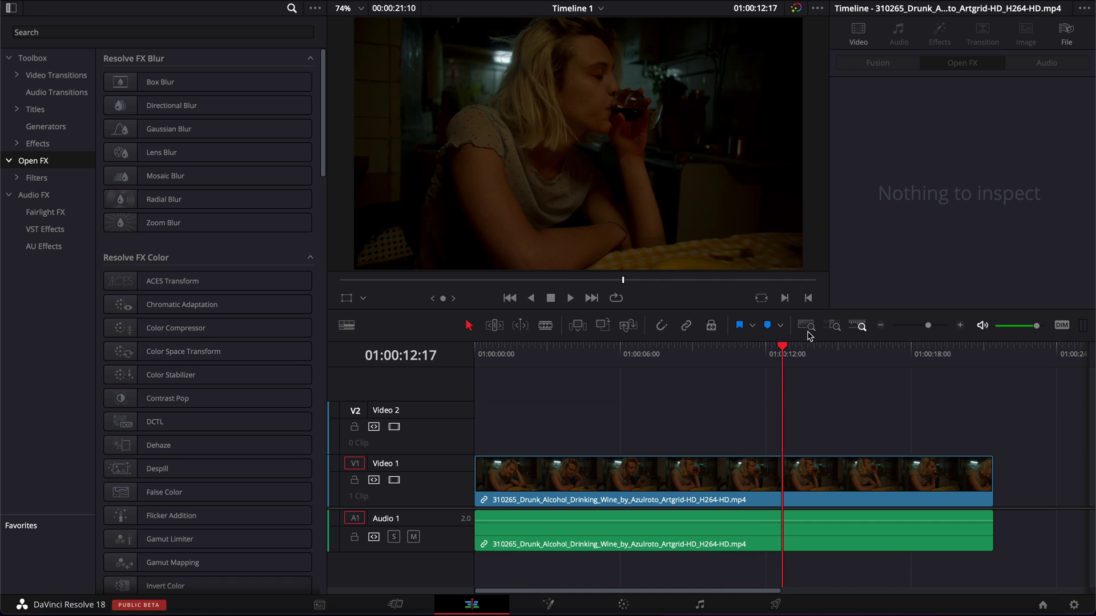
{"action": "mouse_move", "coordinate": [494, 364]}
{"action": "left_mouse_down"}
{"action": "mouse_move", "coordinate": [664, 368]}
{"action": "mouse_move", "coordinate": [522, 380]}
{"action": "mouse_move", "coordinate": [476, 371]}
{"action": "left_mouse_up"}
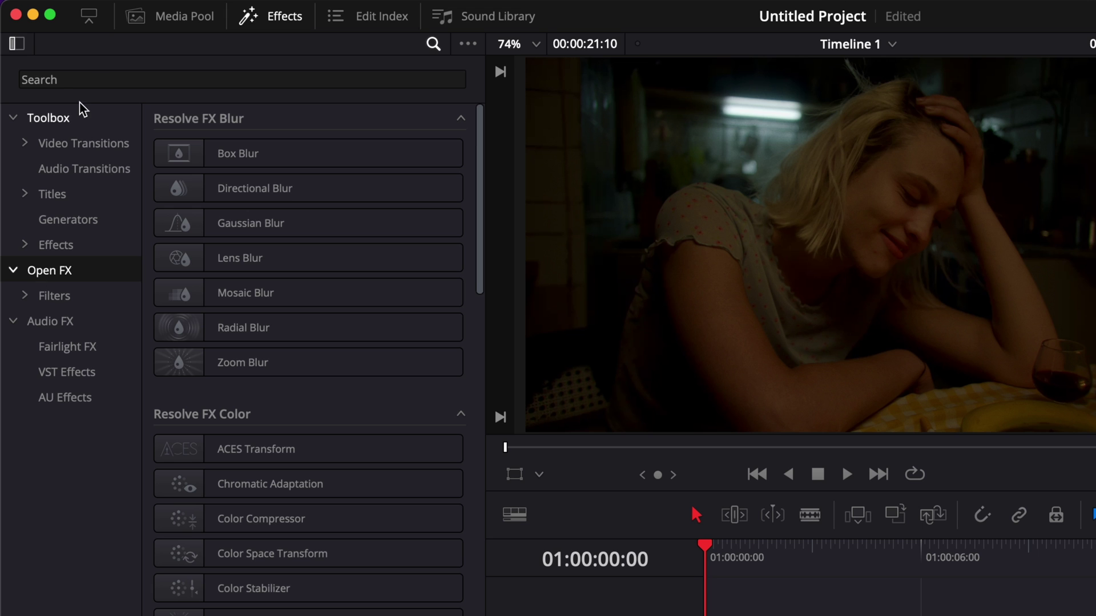
Step: Search the effects library for 'tran' and apply Transform to the Video 1 clip
{"action": "left_click", "coordinate": [81, 80]}
{"action": "type", "text": "tran"}
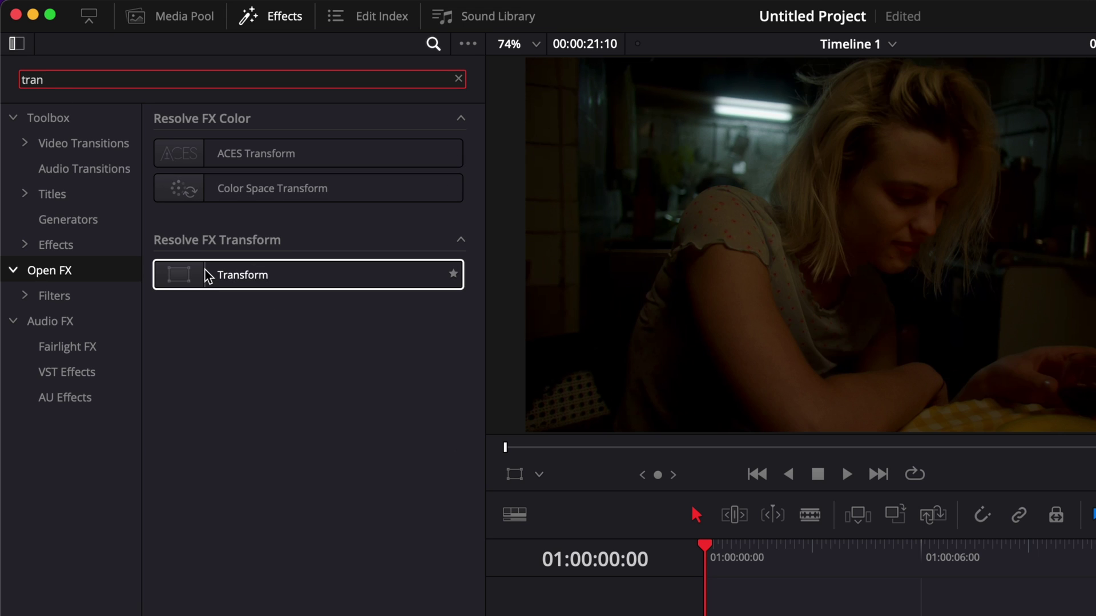
{"action": "left_click_drag", "start_coordinate": [205, 269], "coordinate": [631, 438]}
{"action": "left_click_drag", "start_coordinate": [517, 359], "coordinate": [651, 612]}
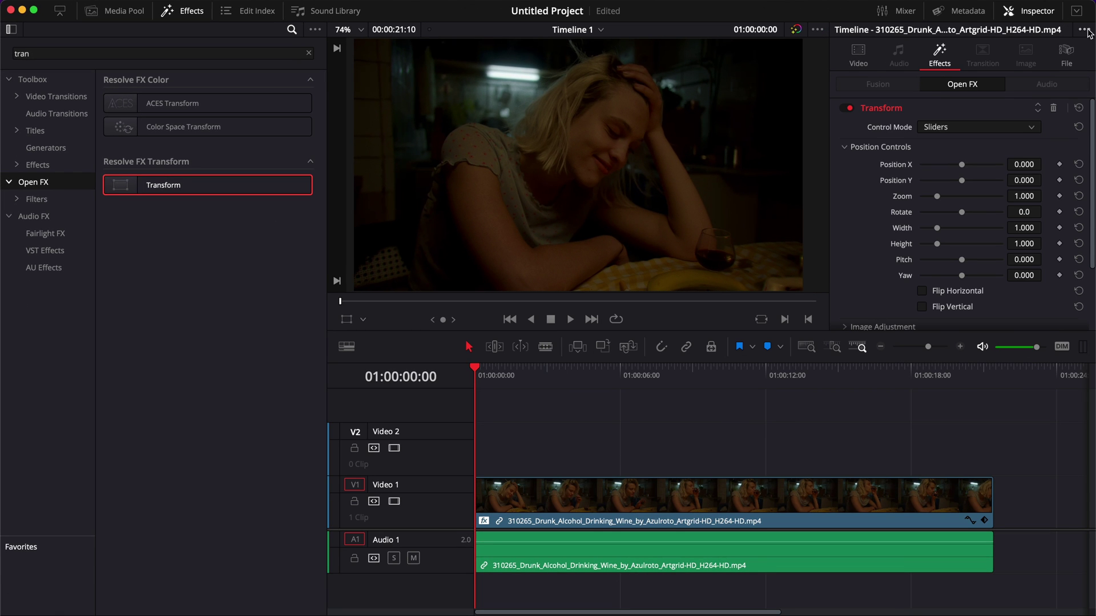
Step: Expand Global Blend and lower the Transform blend from 1.000 to 0.760
{"action": "scroll", "coordinate": [802, 354], "scroll_direction": "down", "scroll_amount": 4}
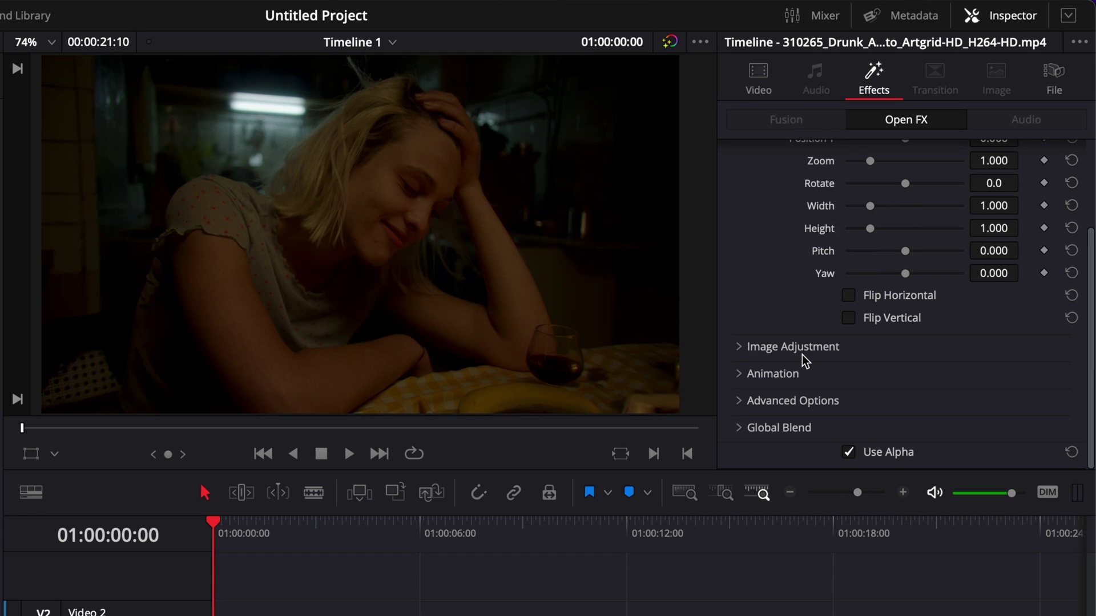
{"action": "left_click", "coordinate": [737, 429]}
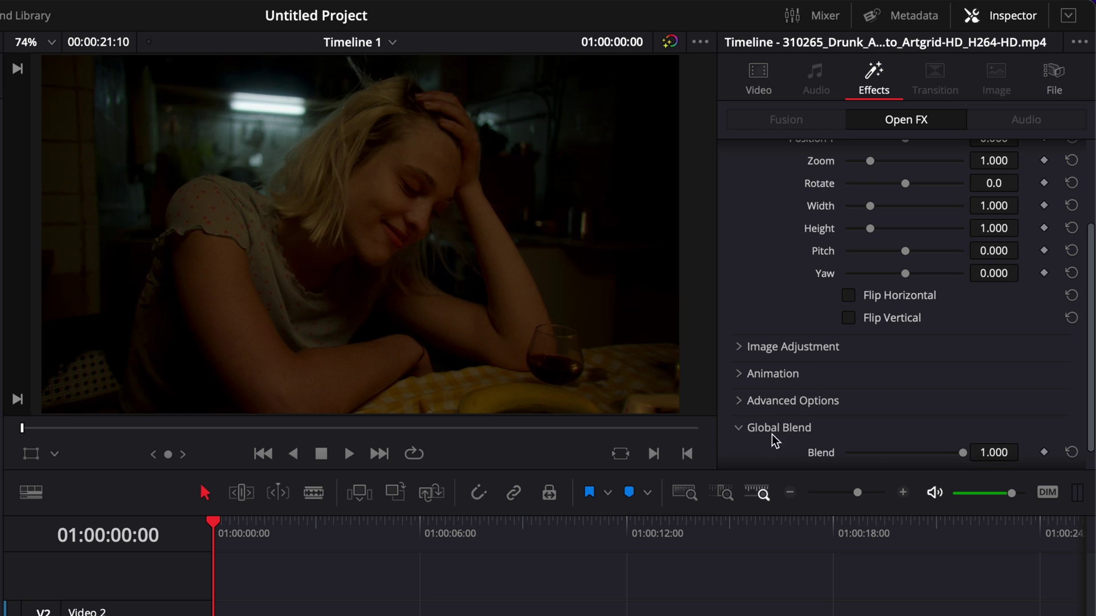
{"action": "left_click_drag", "start_coordinate": [963, 453], "coordinate": [944, 454]}
{"action": "scroll", "coordinate": [751, 272], "scroll_direction": "up", "scroll_amount": 3}
{"action": "scroll", "coordinate": [751, 272], "scroll_direction": "down", "scroll_amount": 5}
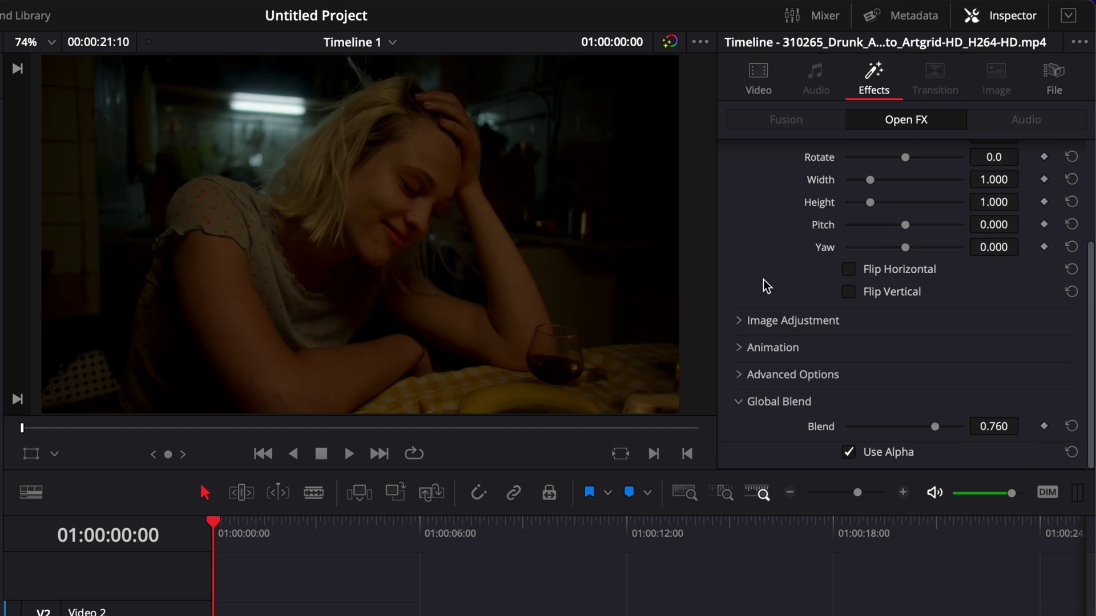
Step: Enlarge the overlay with Zoom and drop its blend to 0.419
{"action": "scroll", "coordinate": [773, 247], "scroll_direction": "up", "scroll_amount": 4}
{"action": "left_click_drag", "start_coordinate": [870, 249], "coordinate": [881, 247]}
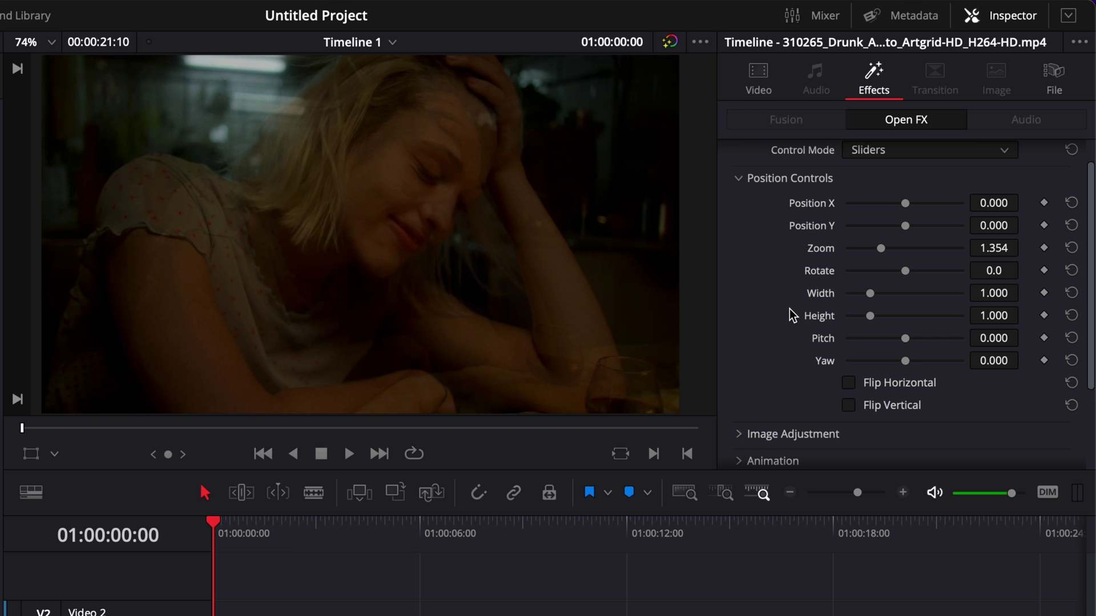
{"action": "scroll", "coordinate": [789, 313], "scroll_direction": "down", "scroll_amount": 5}
{"action": "mouse_move", "coordinate": [934, 426]}
{"action": "left_mouse_down"}
{"action": "mouse_move", "coordinate": [895, 428]}
{"action": "mouse_move", "coordinate": [947, 431]}
{"action": "mouse_move", "coordinate": [872, 434]}
{"action": "mouse_move", "coordinate": [930, 434]}
{"action": "left_mouse_up"}
{"action": "scroll", "coordinate": [930, 433], "scroll_direction": "up", "scroll_amount": 4}
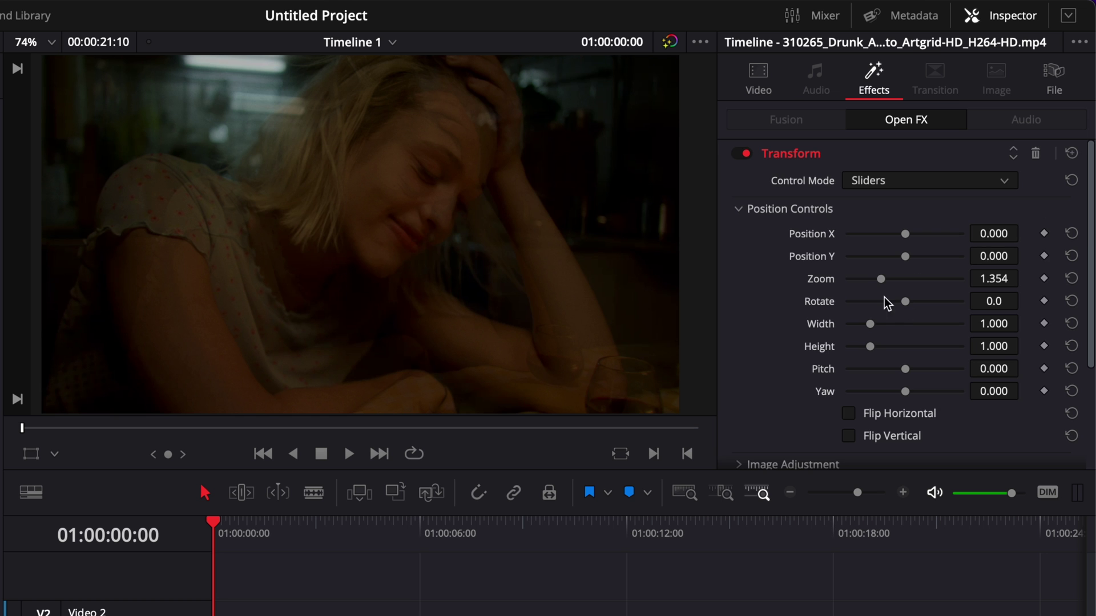
{"action": "mouse_move", "coordinate": [882, 279]}
{"action": "left_mouse_down"}
{"action": "mouse_move", "coordinate": [865, 280]}
{"action": "mouse_move", "coordinate": [882, 279]}
{"action": "left_mouse_up"}
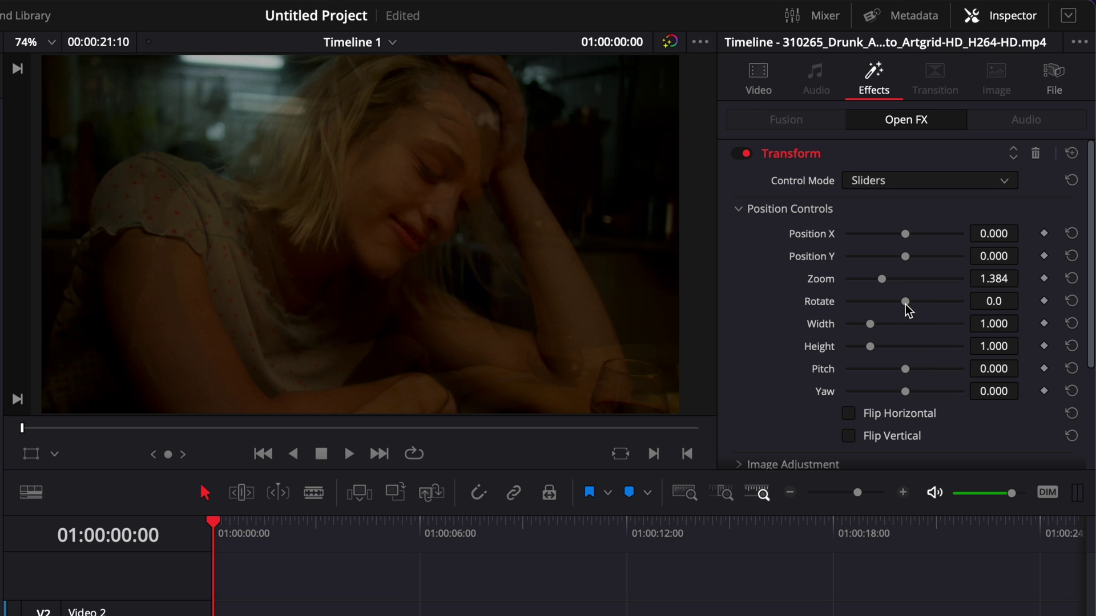
Step: Tilt the overlay to -12.6, nudge it sideways, and stretch it to width 1.501 and taller
{"action": "left_click_drag", "start_coordinate": [905, 303], "coordinate": [902, 303]}
{"action": "mouse_move", "coordinate": [905, 234]}
{"action": "left_mouse_down"}
{"action": "mouse_move", "coordinate": [892, 235]}
{"action": "mouse_move", "coordinate": [903, 234]}
{"action": "left_mouse_up"}
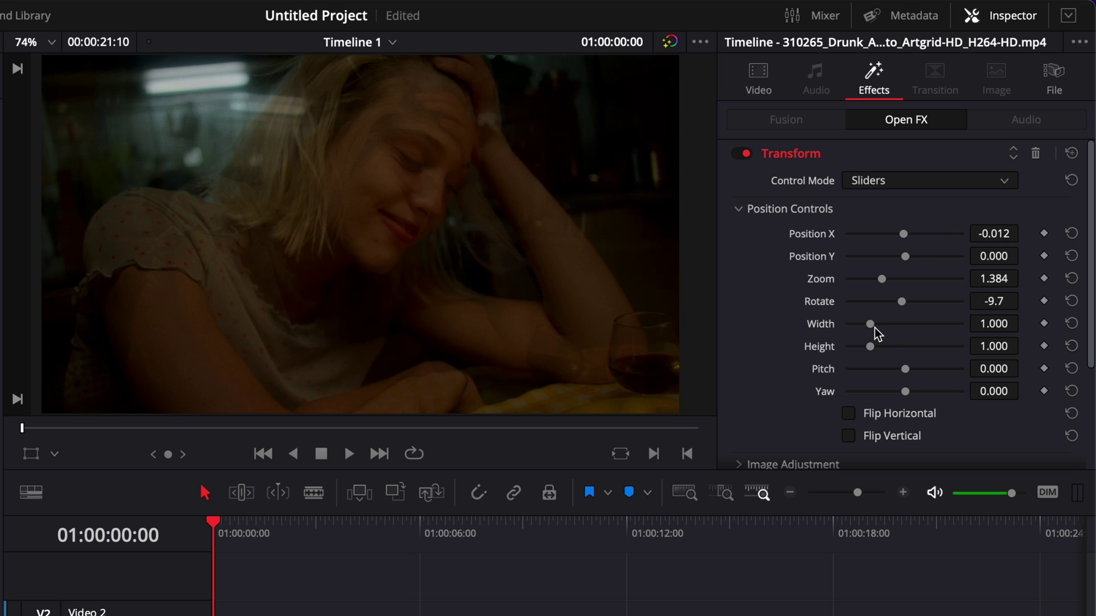
{"action": "left_click_drag", "start_coordinate": [873, 326], "coordinate": [884, 326]}
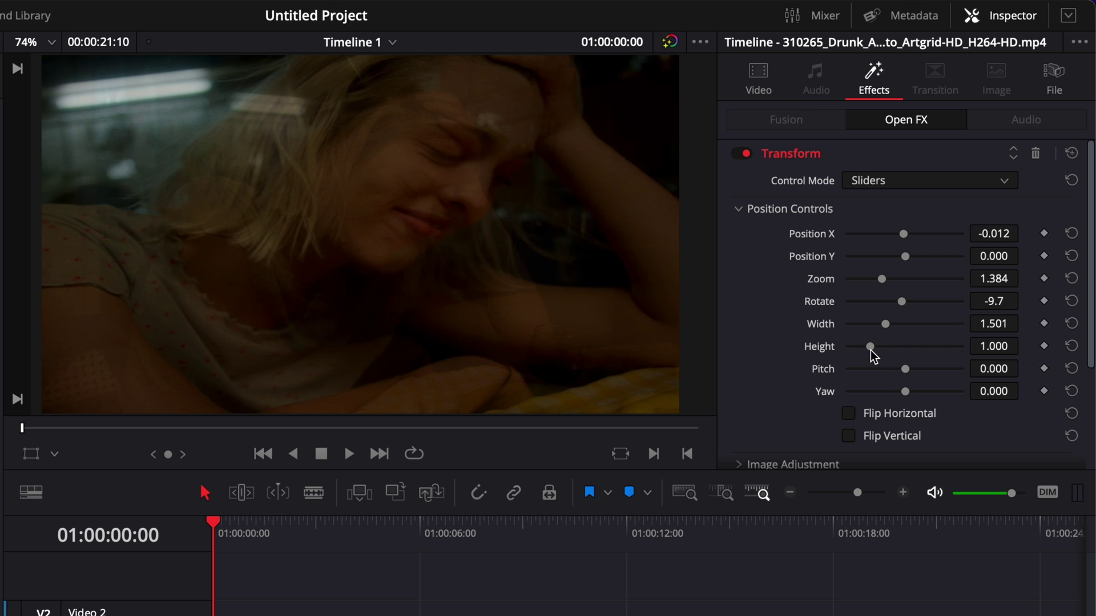
{"action": "left_click_drag", "start_coordinate": [870, 350], "coordinate": [924, 351]}
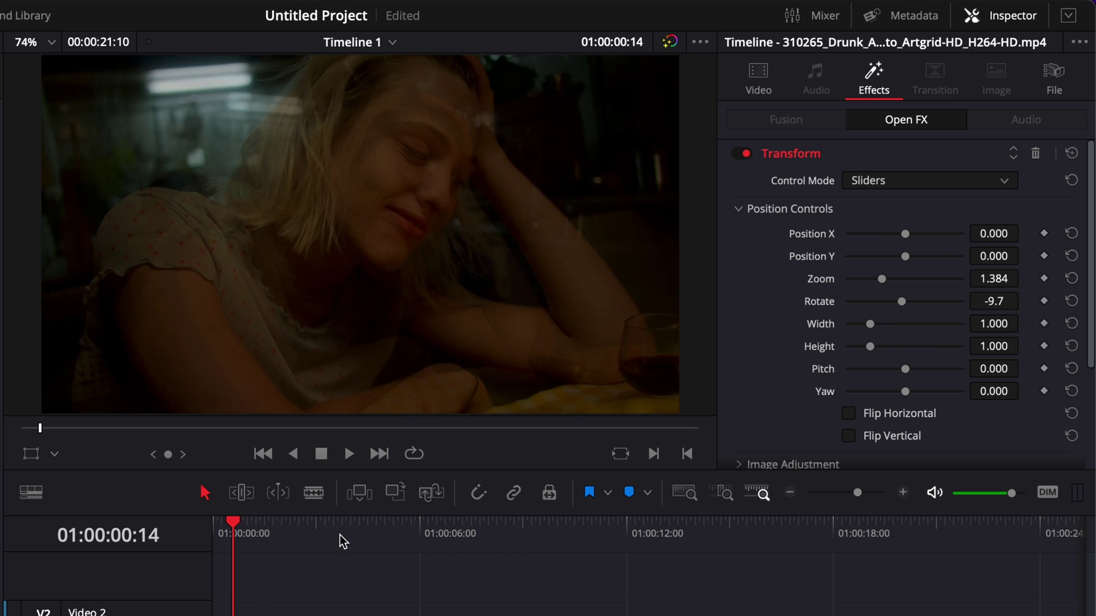
{"action": "mouse_move", "coordinate": [343, 540]}
{"action": "left_mouse_down"}
{"action": "mouse_move", "coordinate": [372, 533]}
{"action": "mouse_move", "coordinate": [327, 544]}
{"action": "mouse_move", "coordinate": [352, 545]}
{"action": "left_mouse_up"}
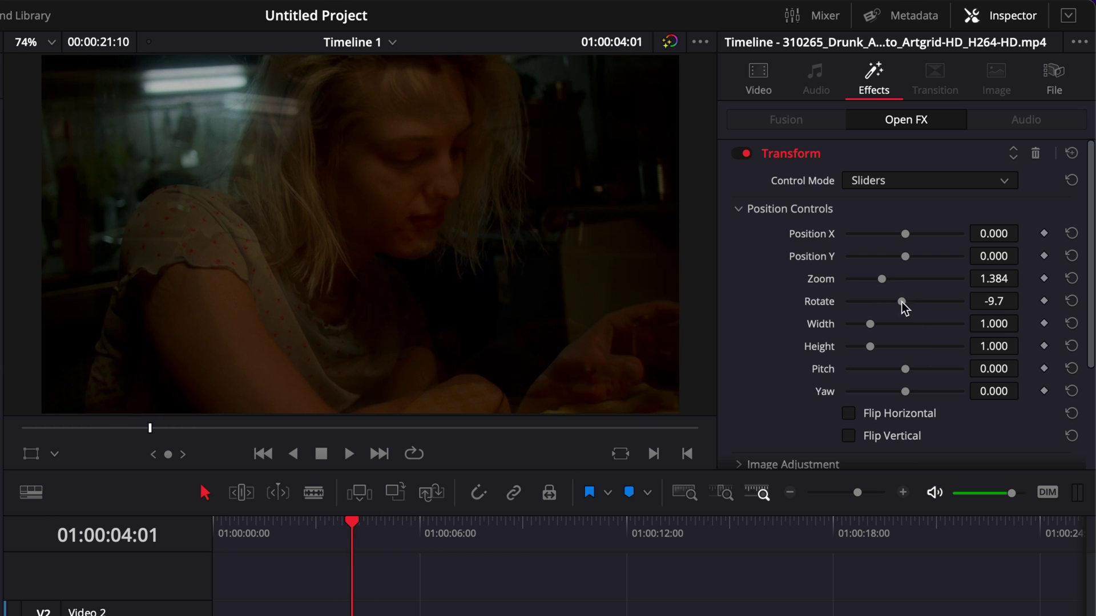
{"action": "left_click_drag", "start_coordinate": [902, 302], "coordinate": [885, 281]}
{"action": "scroll", "coordinate": [913, 348], "scroll_direction": "down", "scroll_amount": 3}
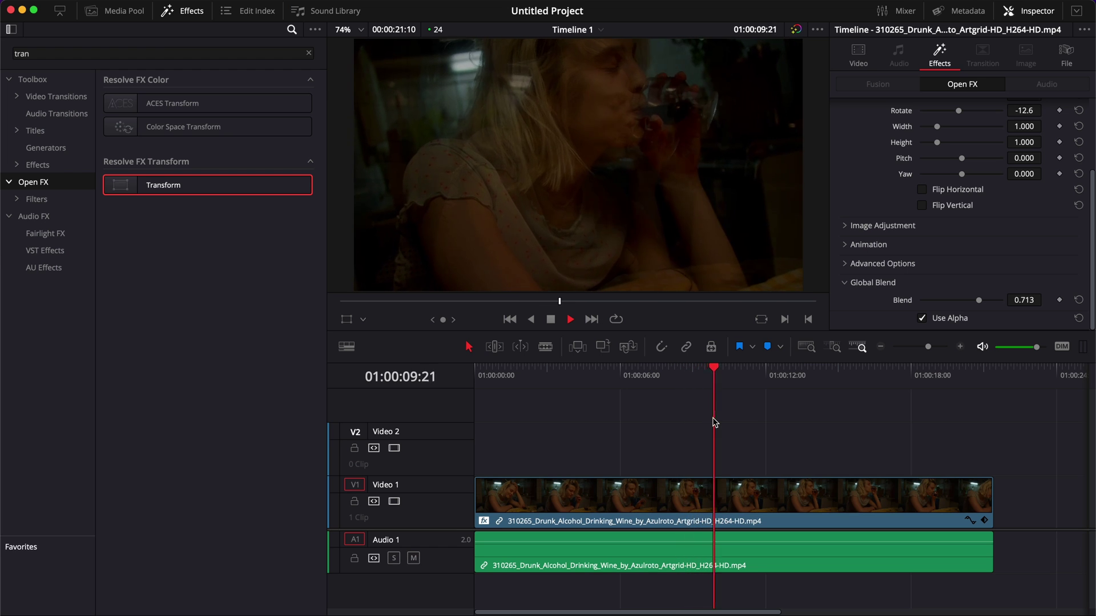
Step: Replace the 'tran' search with 'fli' and apply Flicker Addition to the Video 1 clip
{"action": "key", "text": "space"}
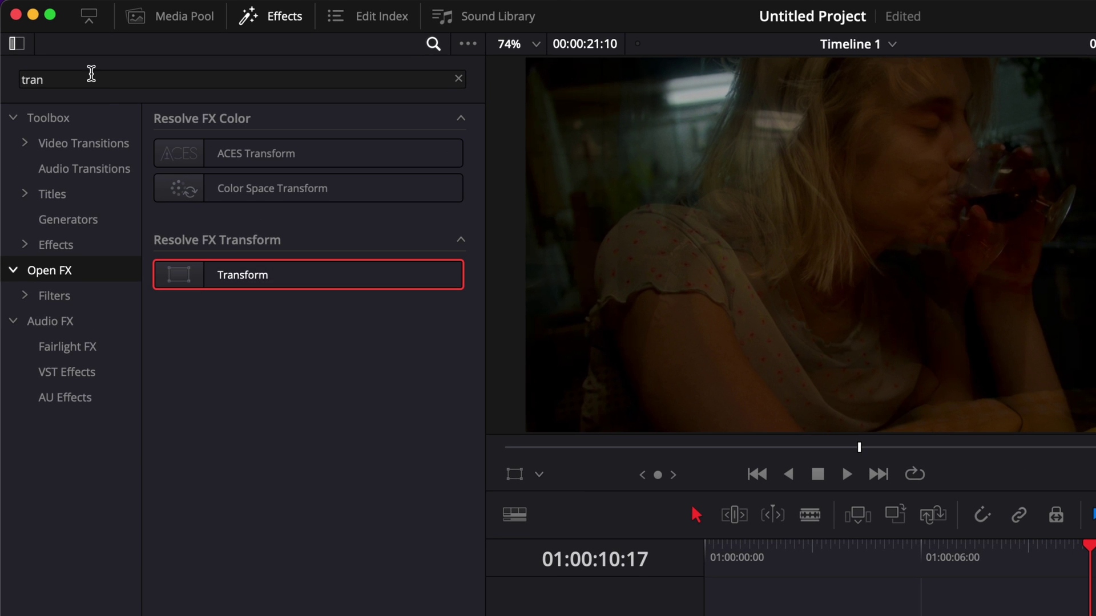
{"action": "left_click", "coordinate": [60, 54]}
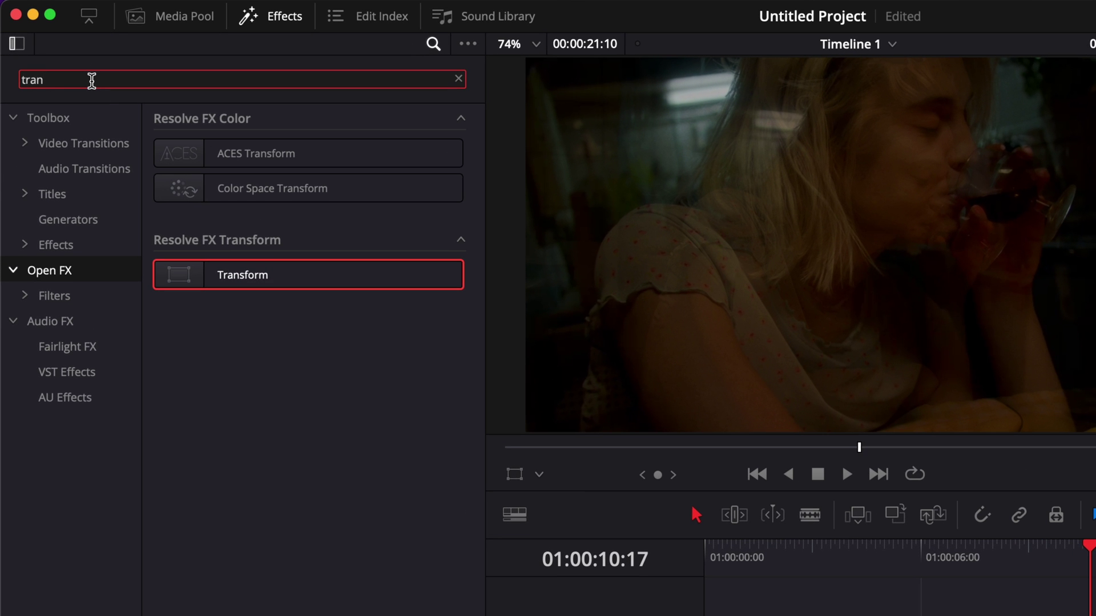
{"action": "left_click_drag", "start_coordinate": [56, 80], "coordinate": [4, 82]}
{"action": "key", "text": "BackSpace"}
{"action": "type", "text": "flick"}
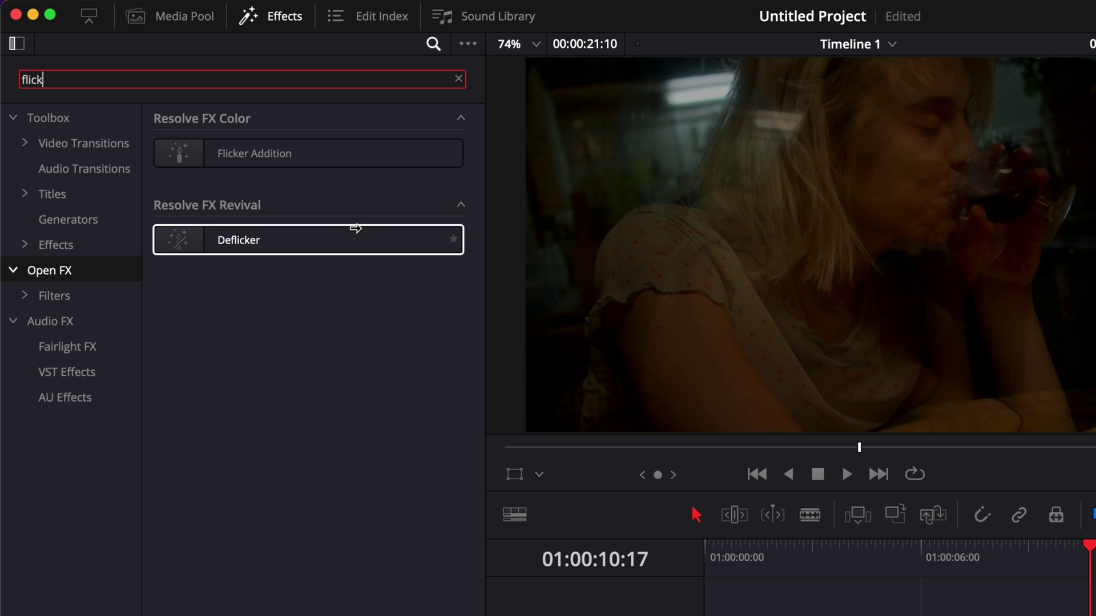
{"action": "left_click_drag", "start_coordinate": [251, 163], "coordinate": [554, 509]}
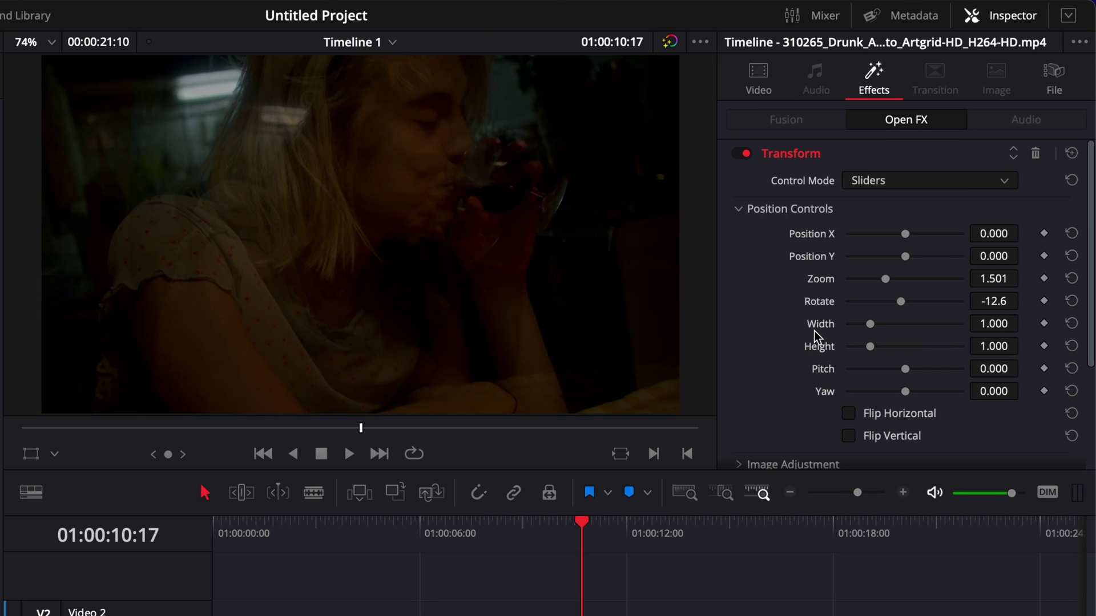
Step: Set Flicker Type to Flicker Gain, range 0.341, and adjust smoothness
{"action": "scroll", "coordinate": [904, 233], "scroll_direction": "down", "scroll_amount": 3}
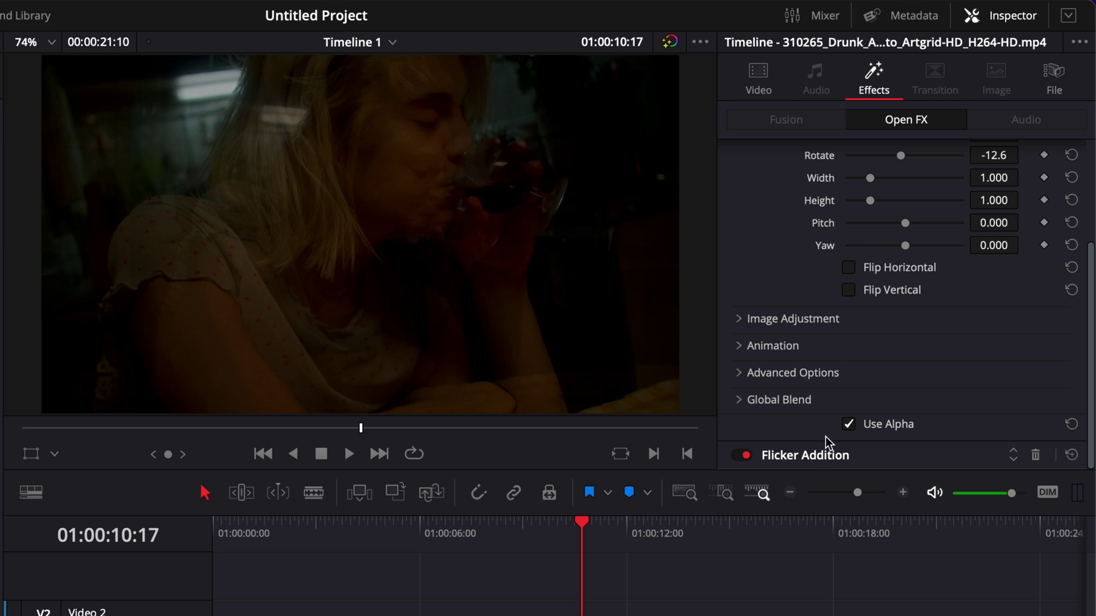
{"action": "left_click", "coordinate": [816, 455]}
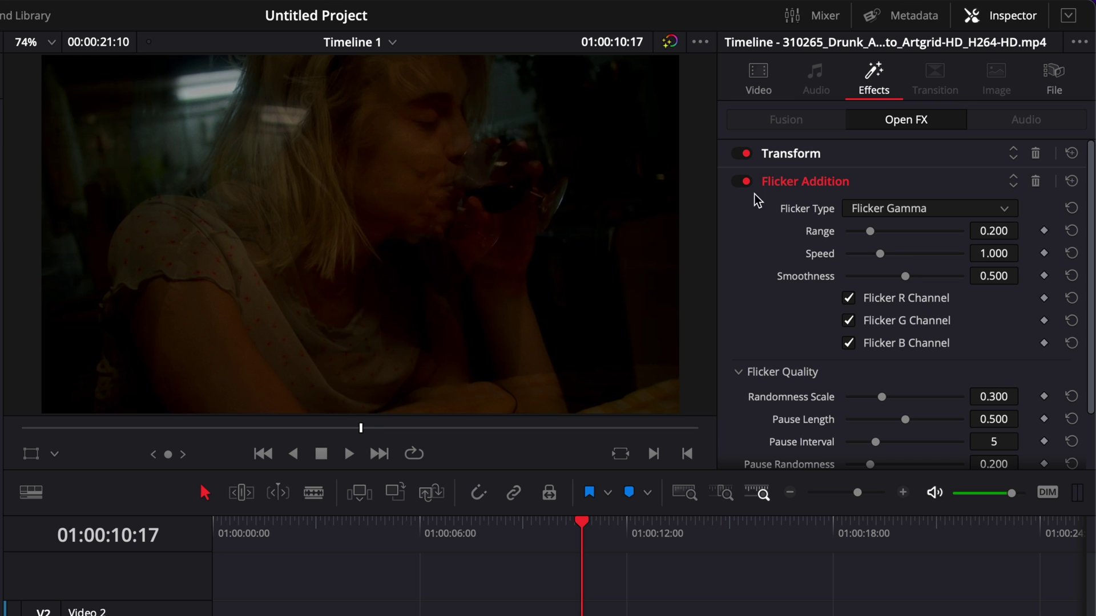
{"action": "left_click", "coordinate": [888, 207]}
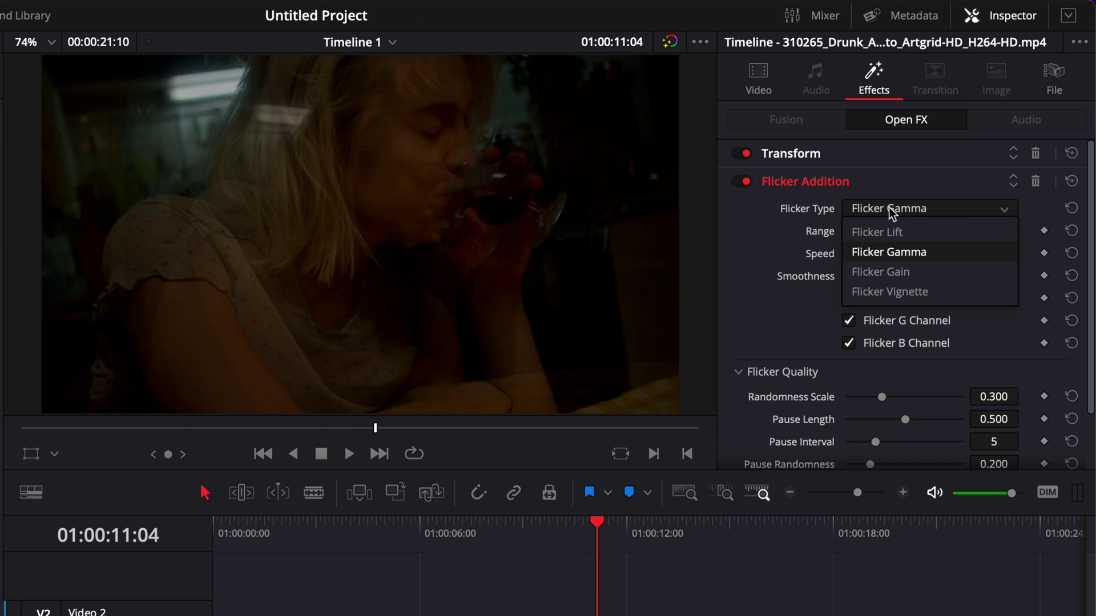
{"action": "left_click", "coordinate": [898, 274]}
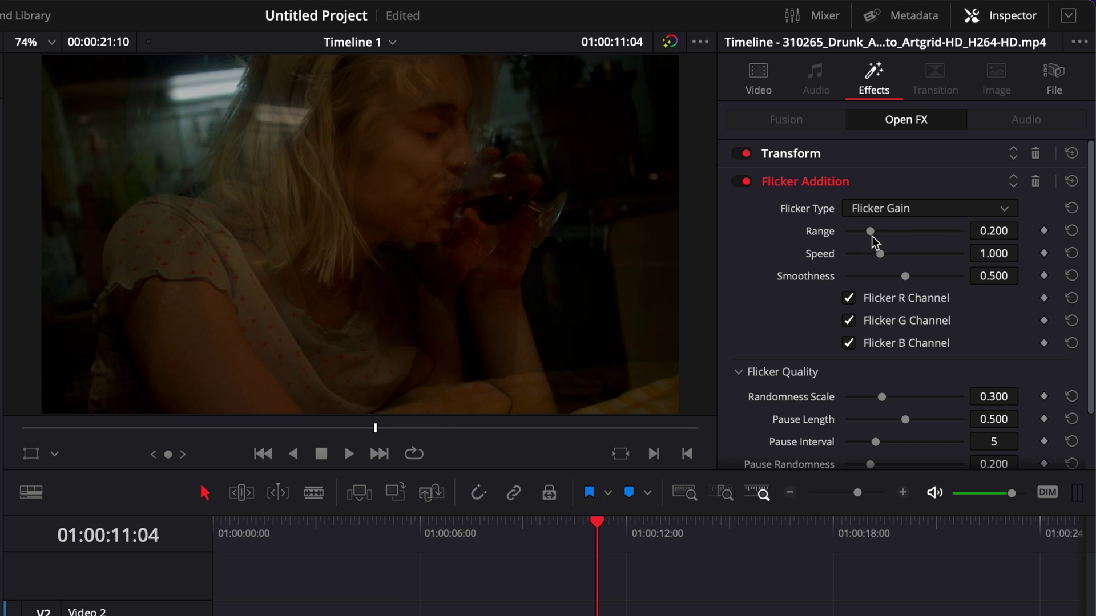
{"action": "left_click_drag", "start_coordinate": [871, 235], "coordinate": [863, 256]}
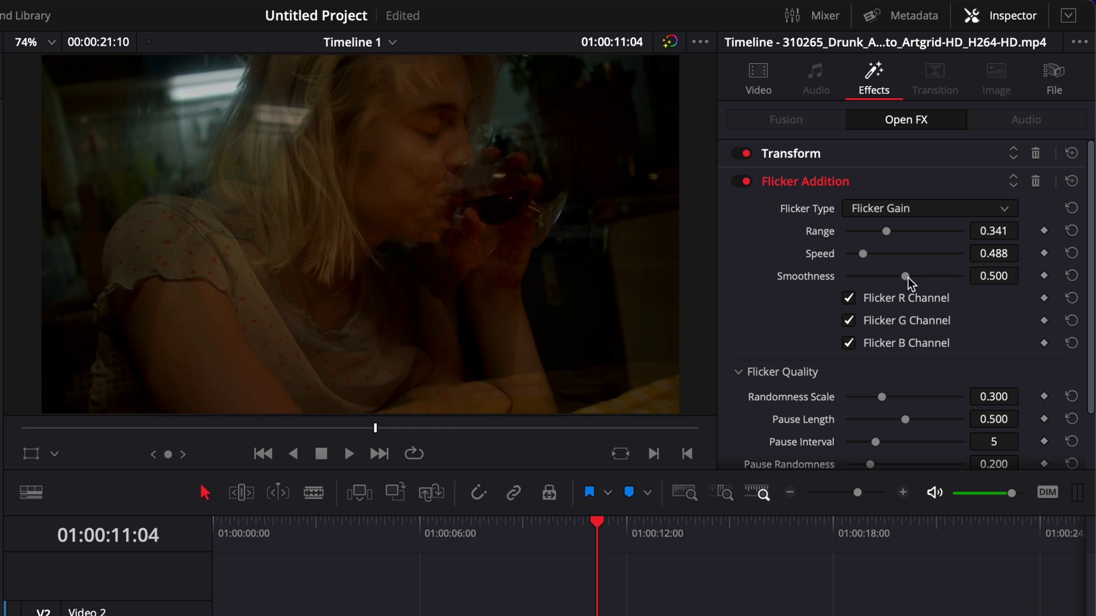
{"action": "left_click_drag", "start_coordinate": [910, 282], "coordinate": [950, 281]}
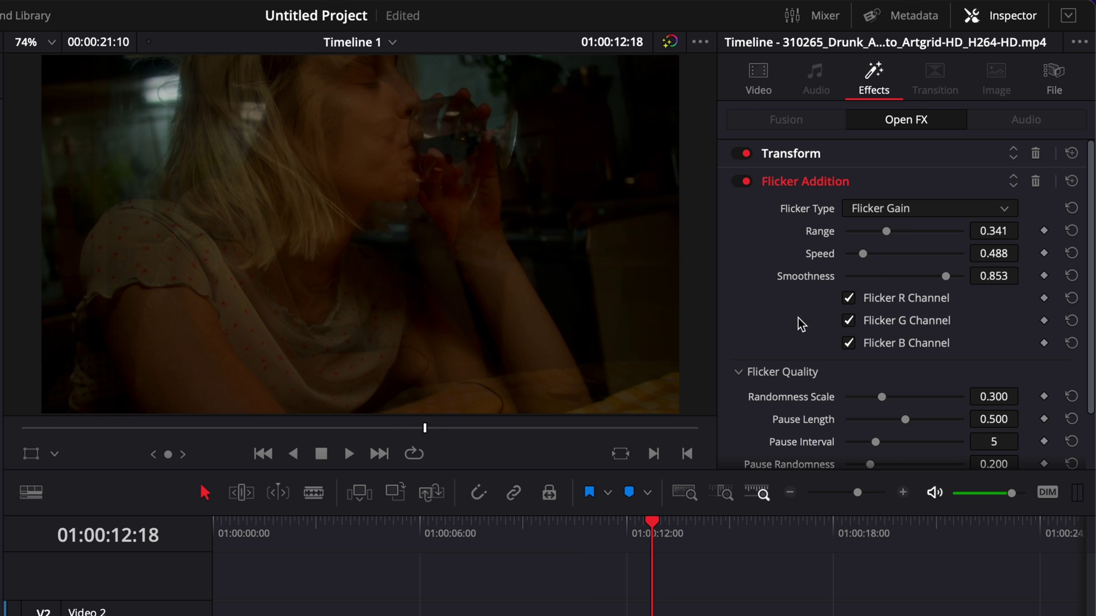
Step: Set randomness scale 0.690, random seed 3, pause length about 0.7, and review the flicker
{"action": "scroll", "coordinate": [797, 320], "scroll_direction": "down", "scroll_amount": 2}
{"action": "scroll", "coordinate": [798, 318], "scroll_direction": "down", "scroll_amount": 1}
{"action": "left_click_drag", "start_coordinate": [882, 332], "coordinate": [927, 332]}
{"action": "left_click_drag", "start_coordinate": [845, 425], "coordinate": [876, 428]}
{"action": "key", "text": "space"}
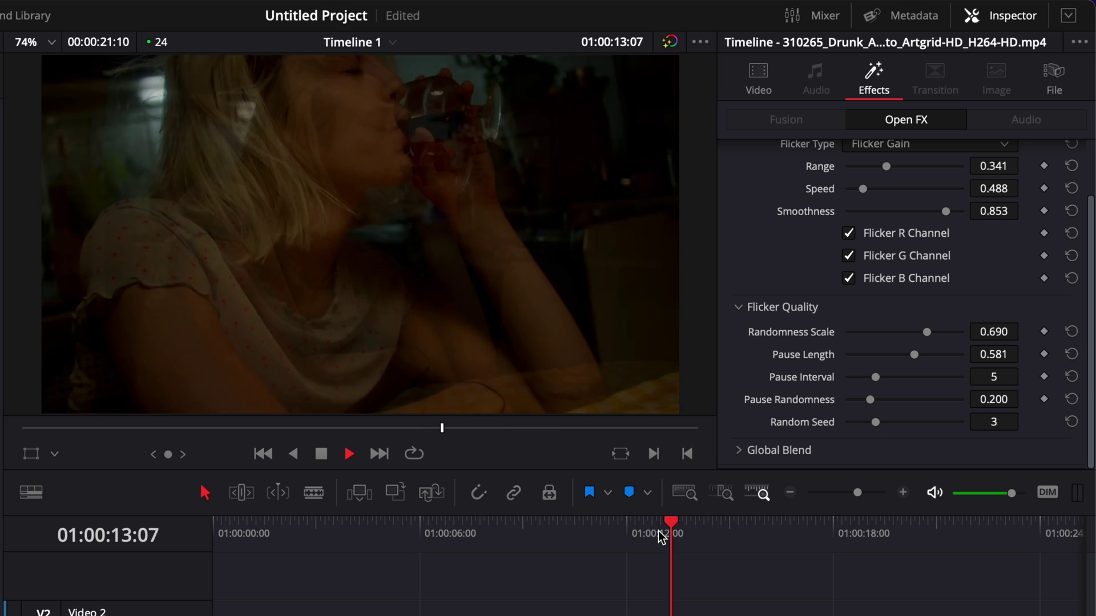
{"action": "key", "text": "space"}
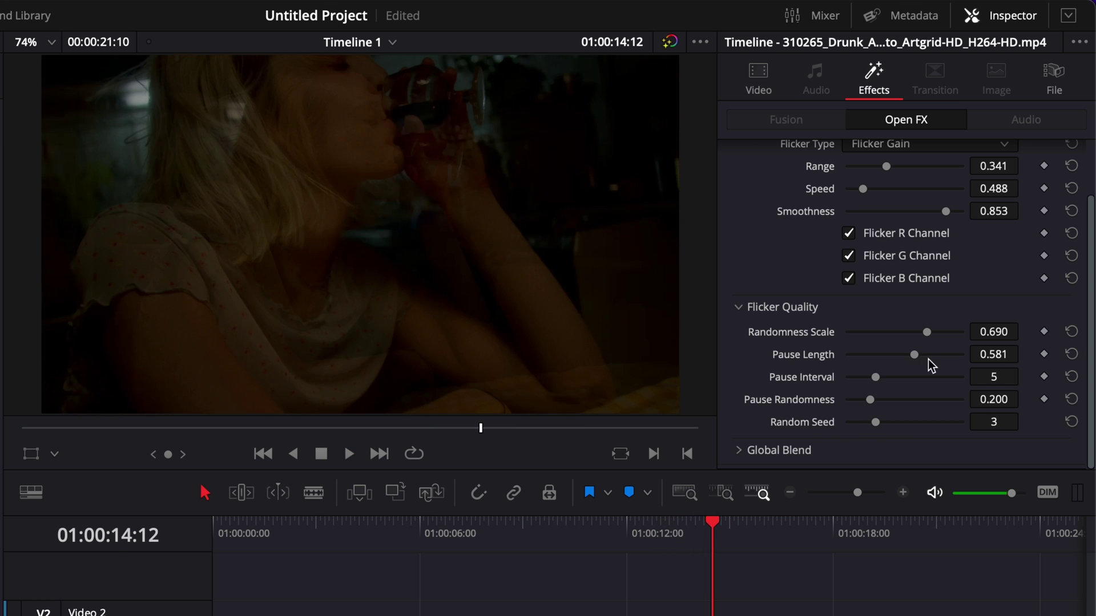
{"action": "left_click_drag", "start_coordinate": [917, 359], "coordinate": [923, 381]}
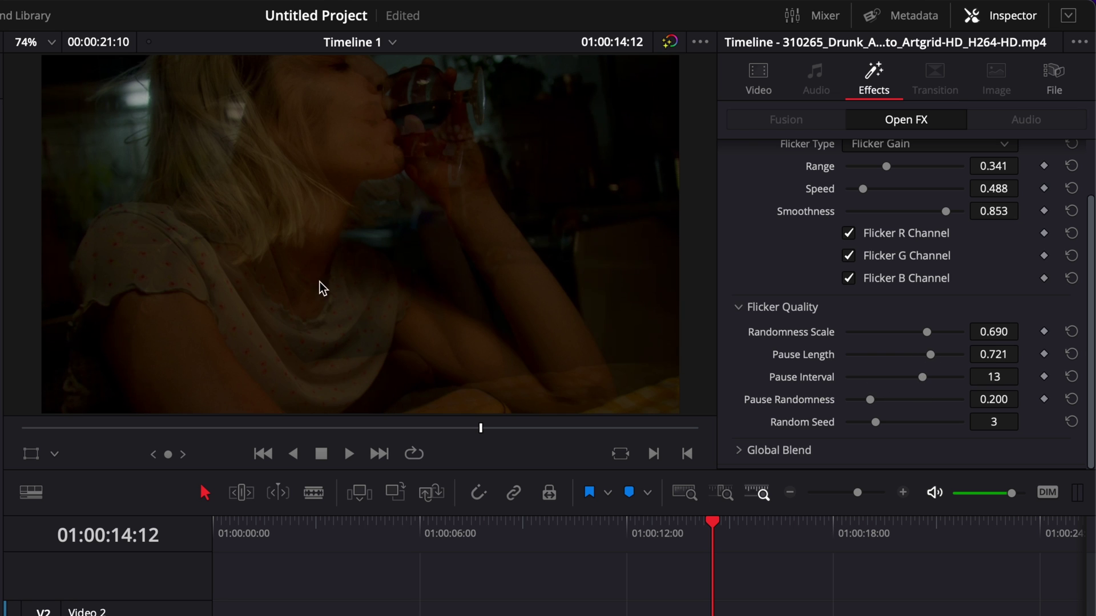
{"action": "left_click", "coordinate": [478, 528]}
{"action": "key", "text": "space"}
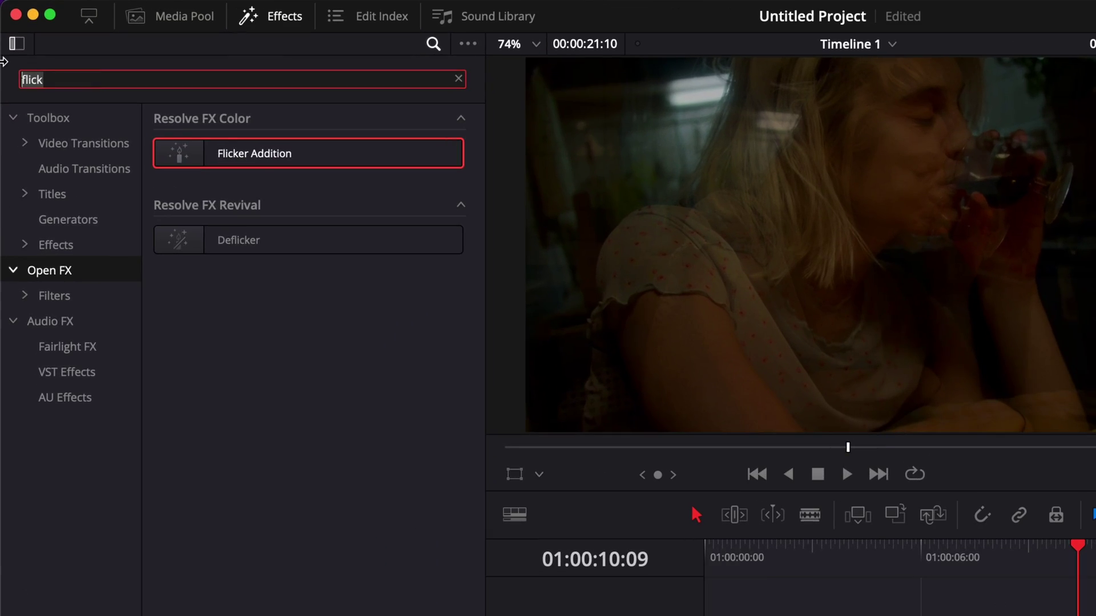
Step: Search 'cam', apply Camera Shake to the drinking clip, and preview it from the start
{"action": "type", "text": "cam"}
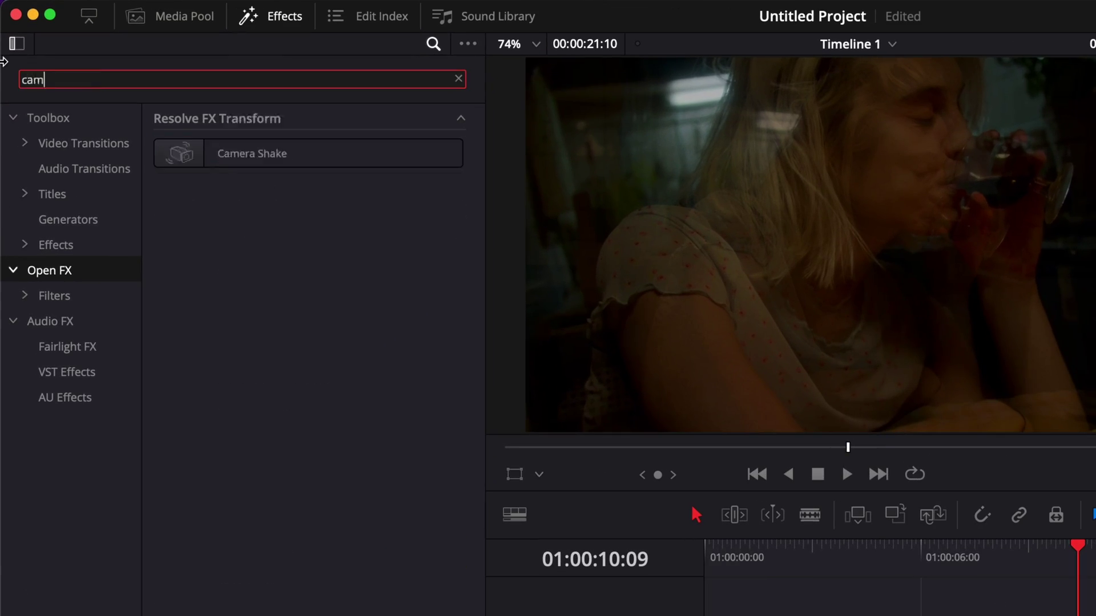
{"action": "left_click_drag", "start_coordinate": [215, 152], "coordinate": [606, 498]}
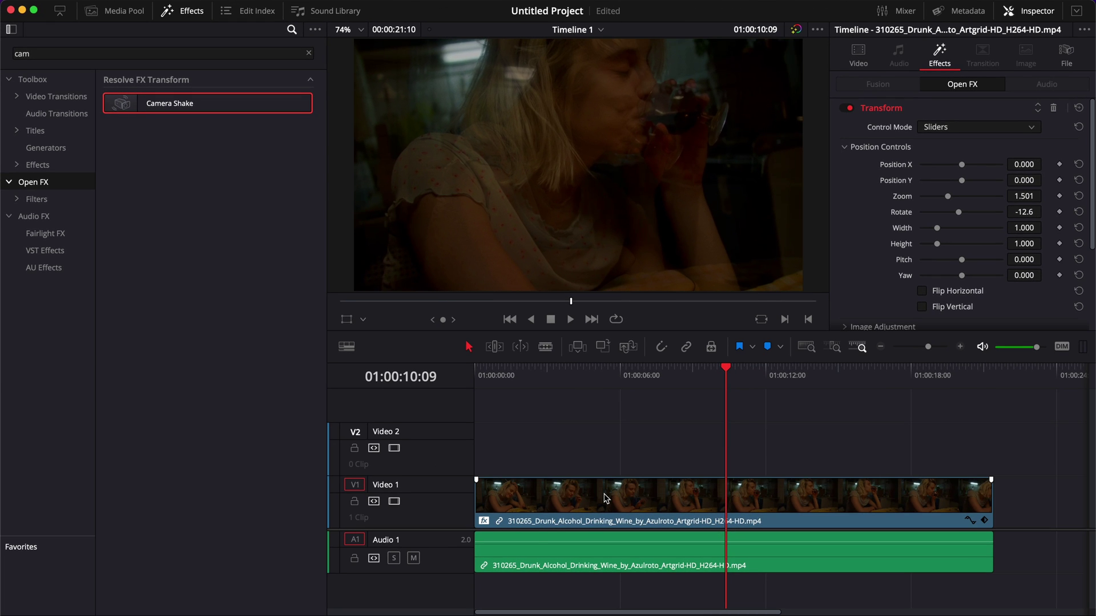
{"action": "key", "text": "space"}
{"action": "left_click", "coordinate": [538, 368]}
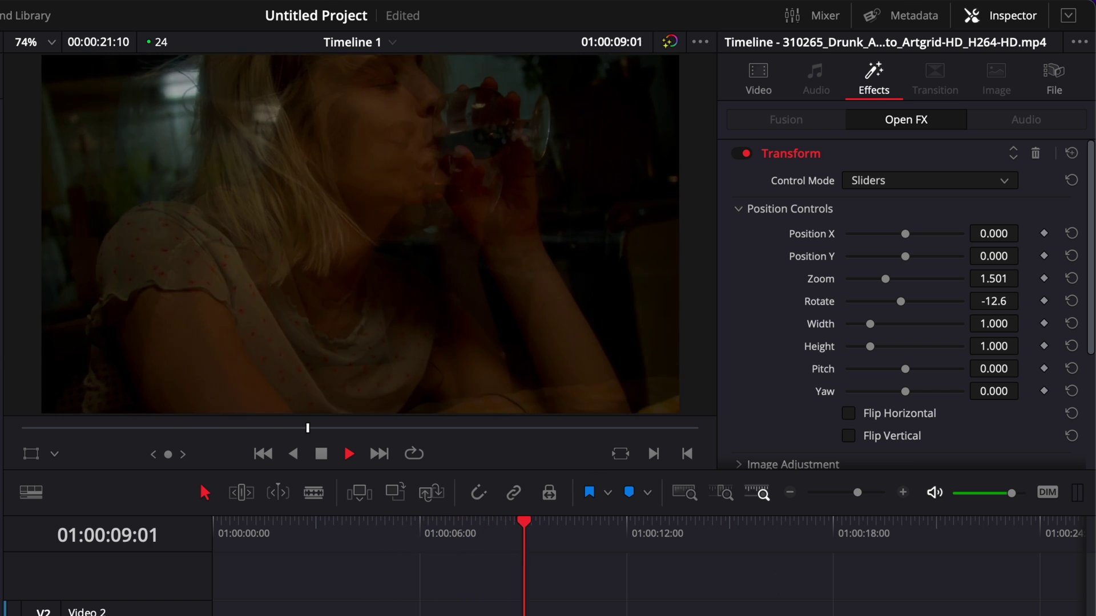
{"action": "key", "text": "space"}
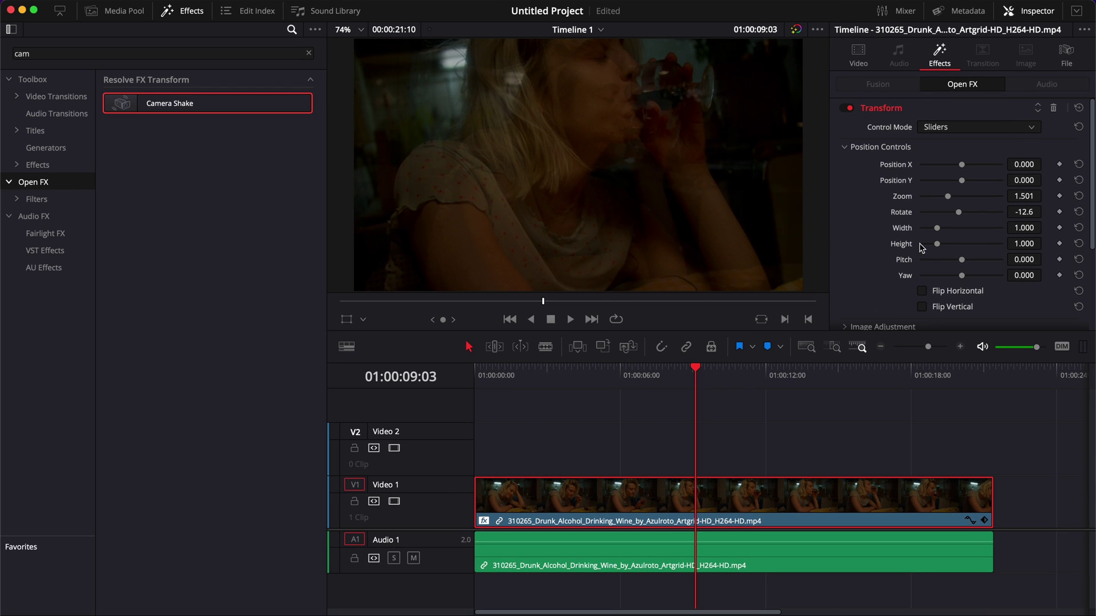
Step: Set Camera Shake speed scale 0.233, randomness scale 0.356, and random seed 5
{"action": "scroll", "coordinate": [921, 247], "scroll_direction": "down", "scroll_amount": 4}
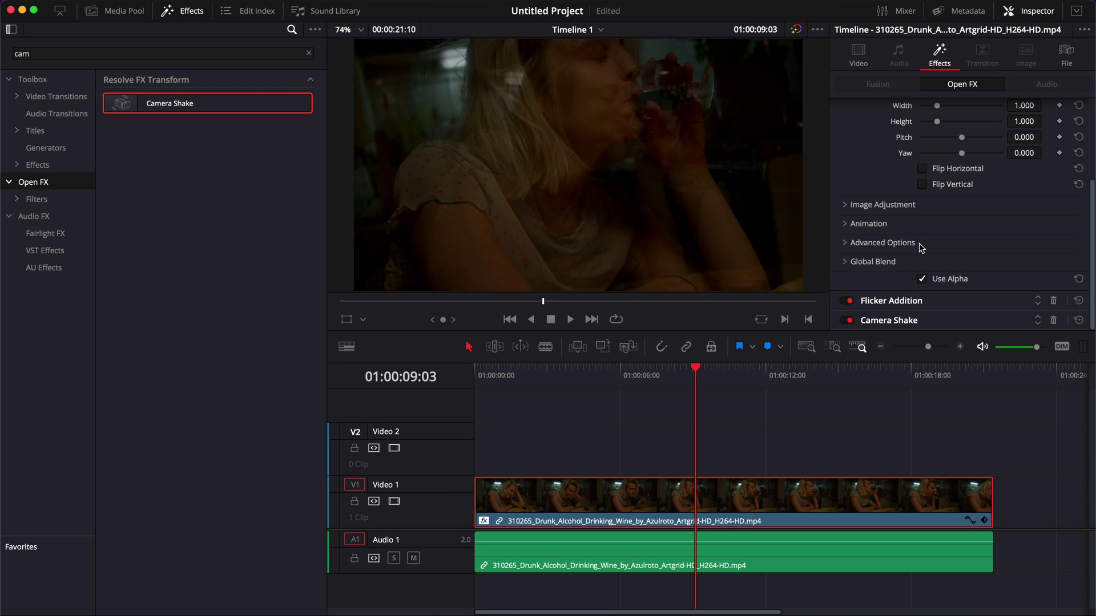
{"action": "left_click", "coordinate": [890, 320]}
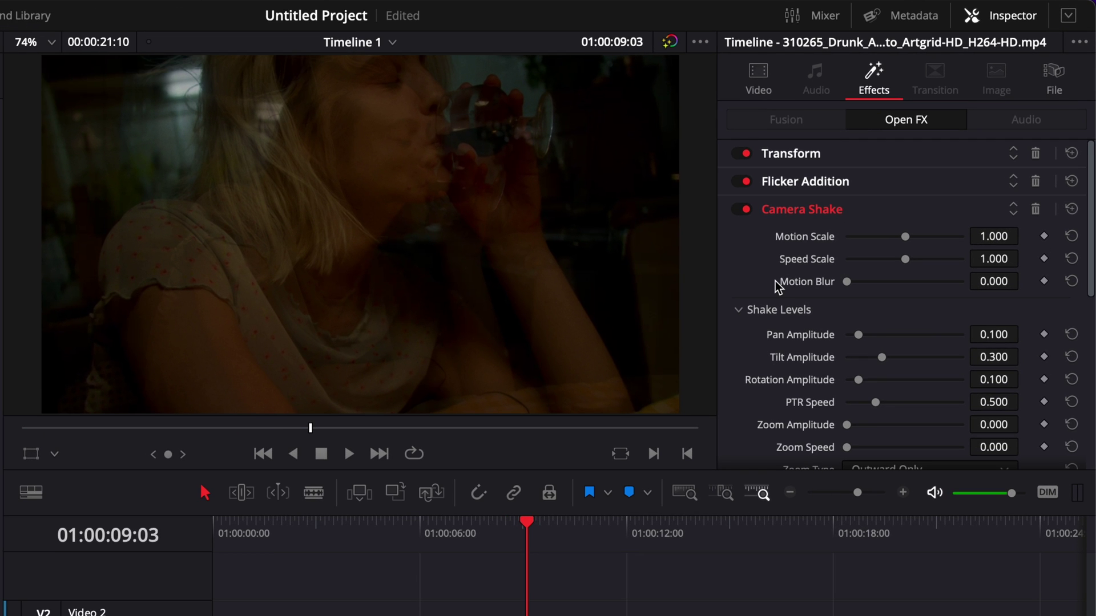
{"action": "scroll", "coordinate": [775, 281], "scroll_direction": "down", "scroll_amount": 3}
{"action": "scroll", "coordinate": [868, 244], "scroll_direction": "up", "scroll_amount": 1}
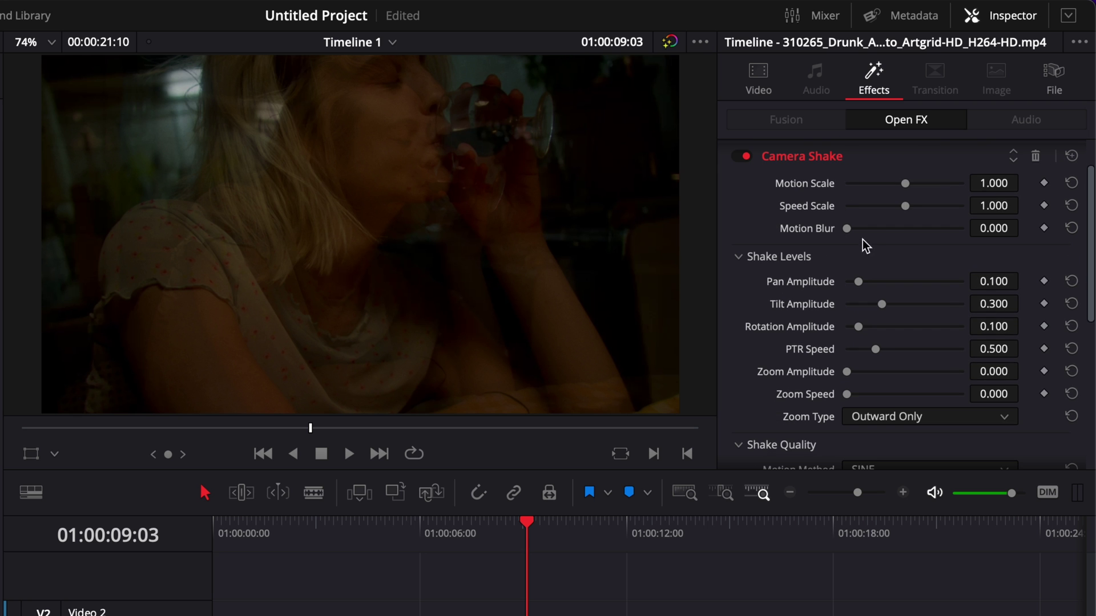
{"action": "left_click_drag", "start_coordinate": [909, 204], "coordinate": [861, 211]}
{"action": "scroll", "coordinate": [895, 338], "scroll_direction": "down", "scroll_amount": 8}
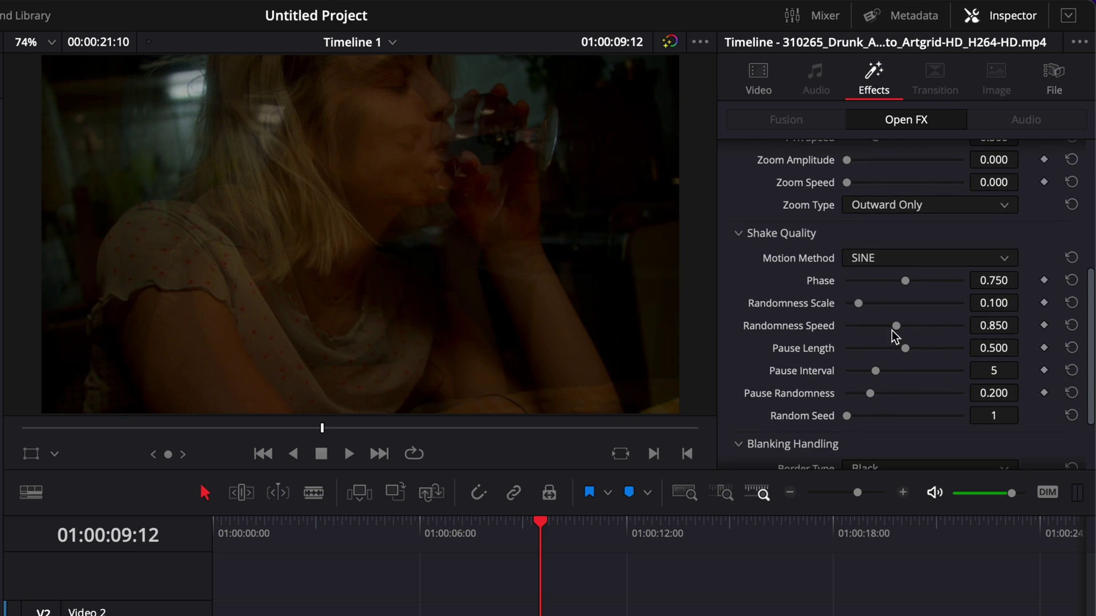
{"action": "left_click_drag", "start_coordinate": [857, 304], "coordinate": [883, 304]}
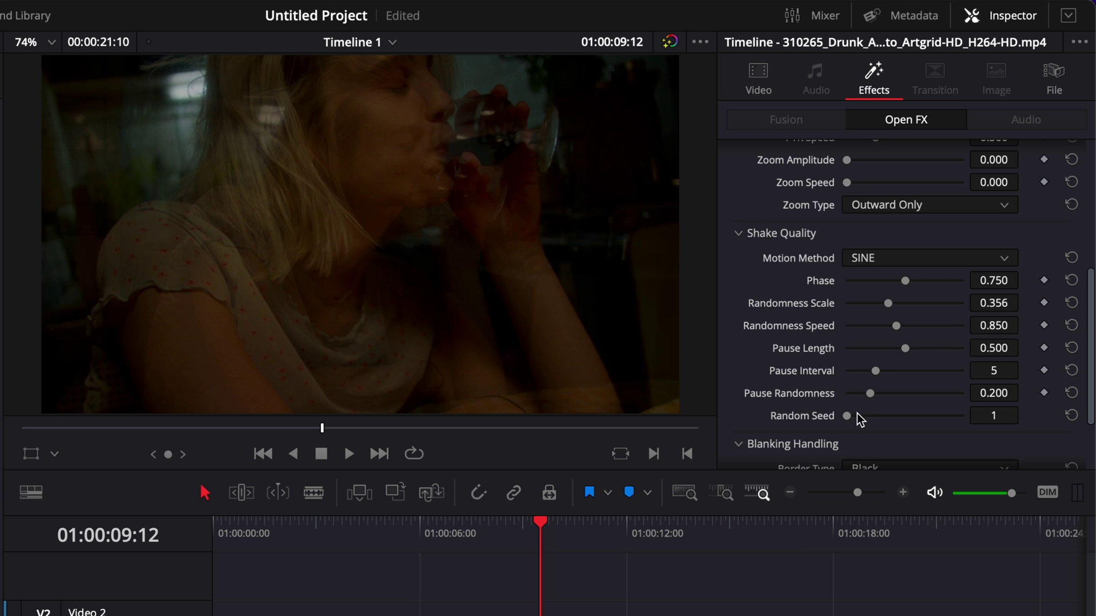
{"action": "left_click_drag", "start_coordinate": [848, 416], "coordinate": [906, 416]}
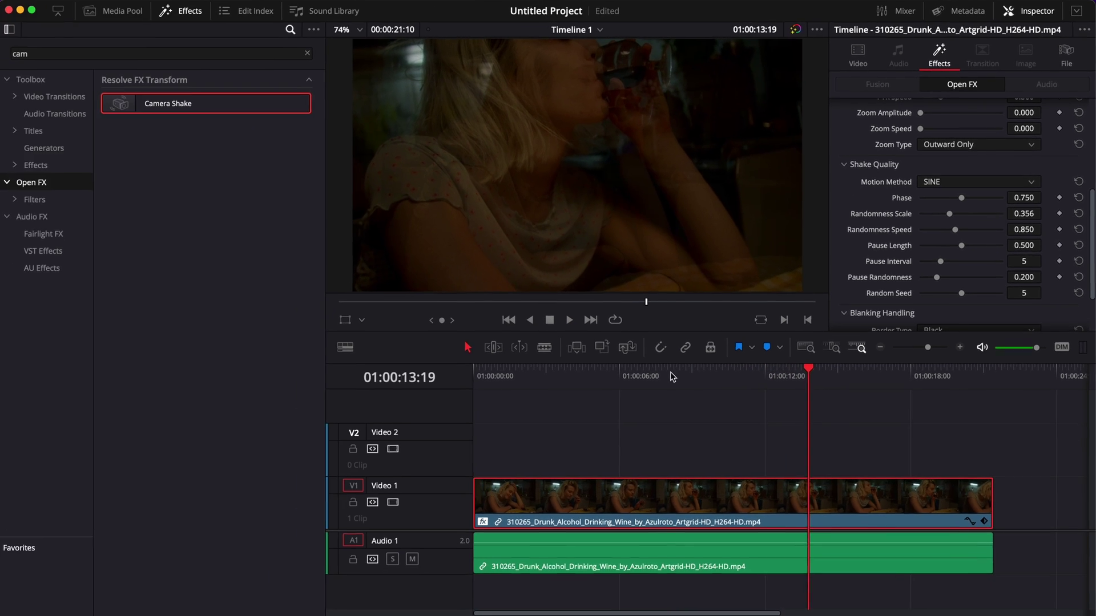
Step: Scrub from about eight seconds in to check the Camera Shake on the clip
{"action": "left_click_drag", "start_coordinate": [604, 446], "coordinate": [615, 447]}
{"action": "left_click_drag", "start_coordinate": [685, 381], "coordinate": [733, 386]}
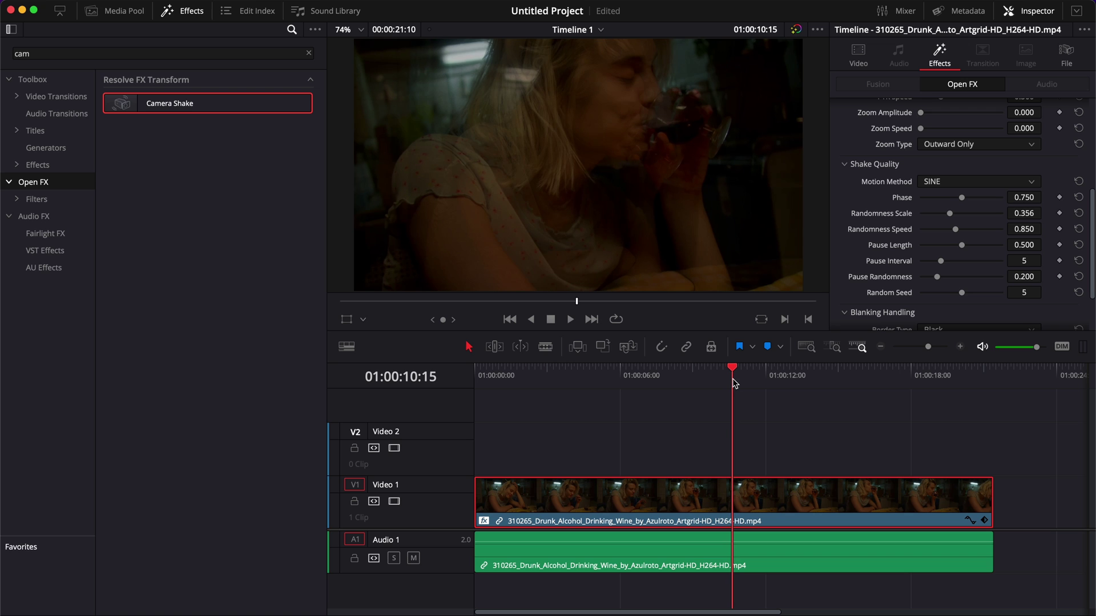